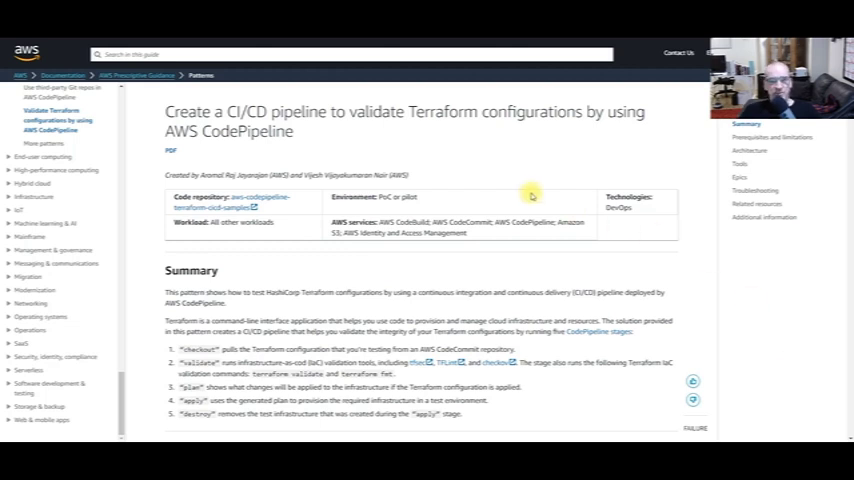
Step: Highlight the authors' names on the Created by line, then clear the selection
left_click_drag(408, 175, 211, 177)
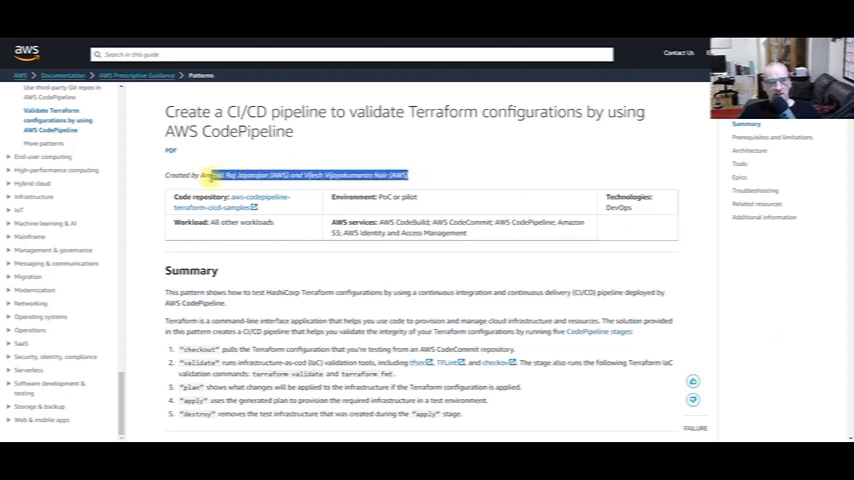
left_click(450, 170)
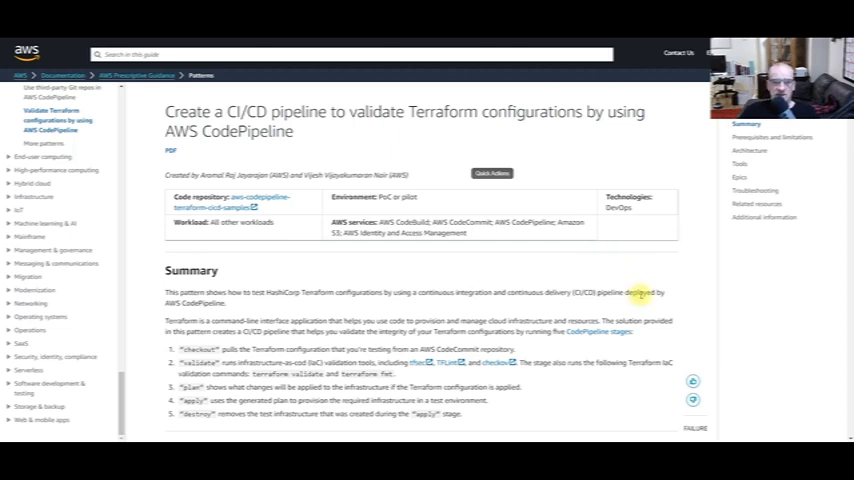
scroll(668, 340, "down", 1)
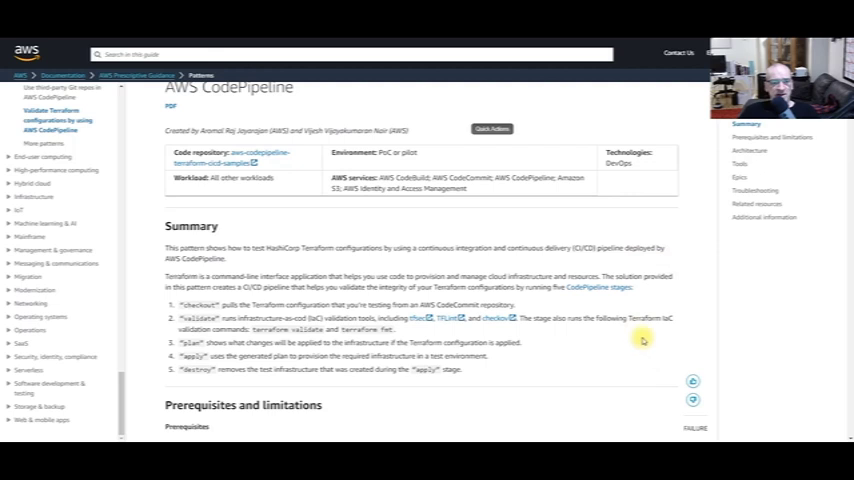
scroll(627, 341, "down", 1)
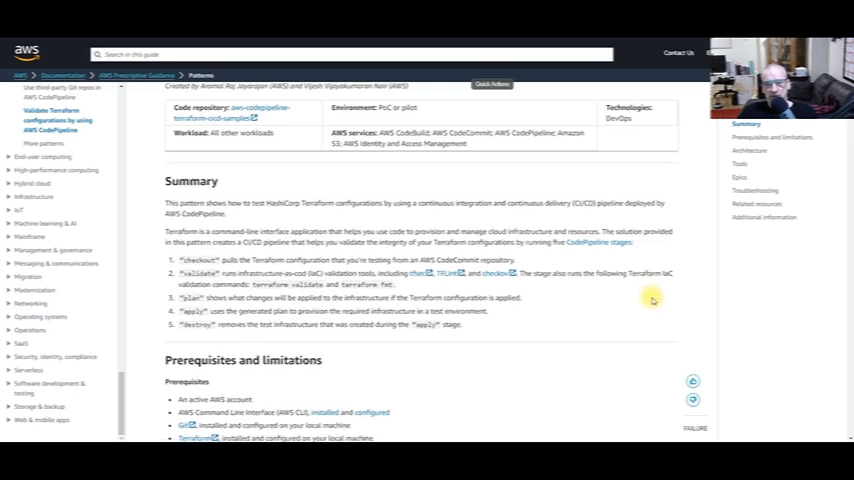
scroll(640, 300, "down", 3)
scroll(651, 300, "down", 2)
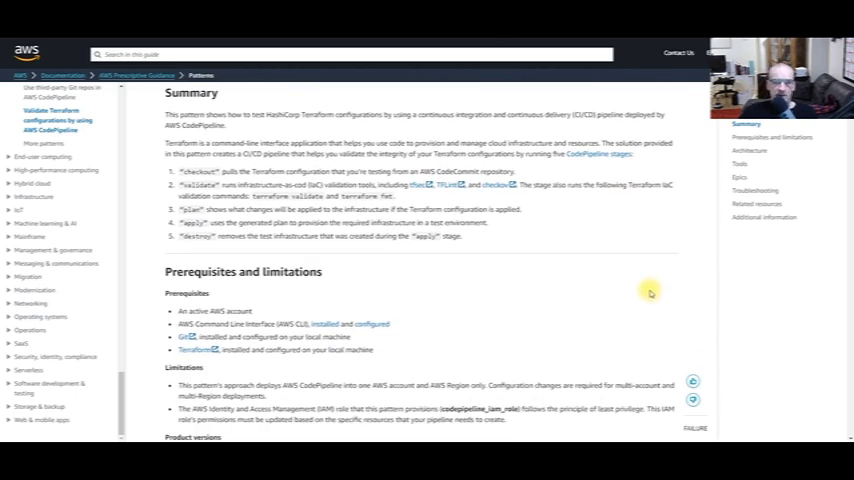
scroll(651, 293, "down", 4)
scroll(651, 293, "down", 4)
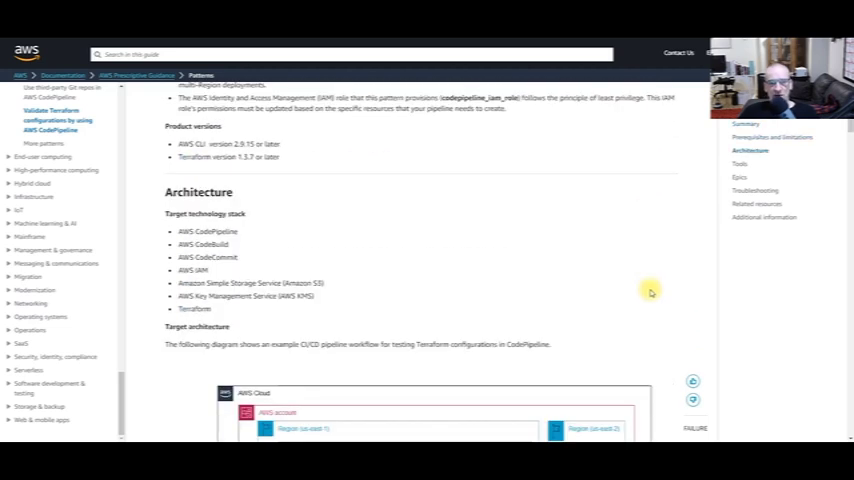
scroll(651, 293, "down", 4)
scroll(651, 293, "down", 2)
scroll(651, 293, "down", 2)
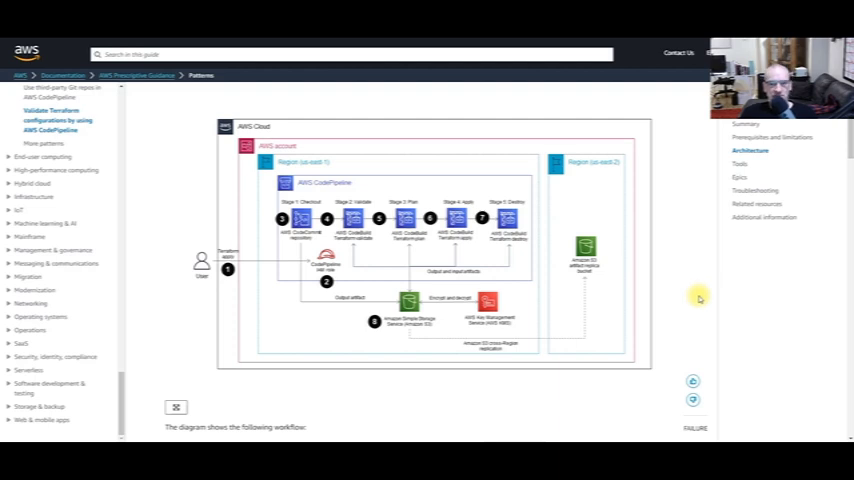
scroll(697, 300, "down", 3)
scroll(697, 300, "down", 3)
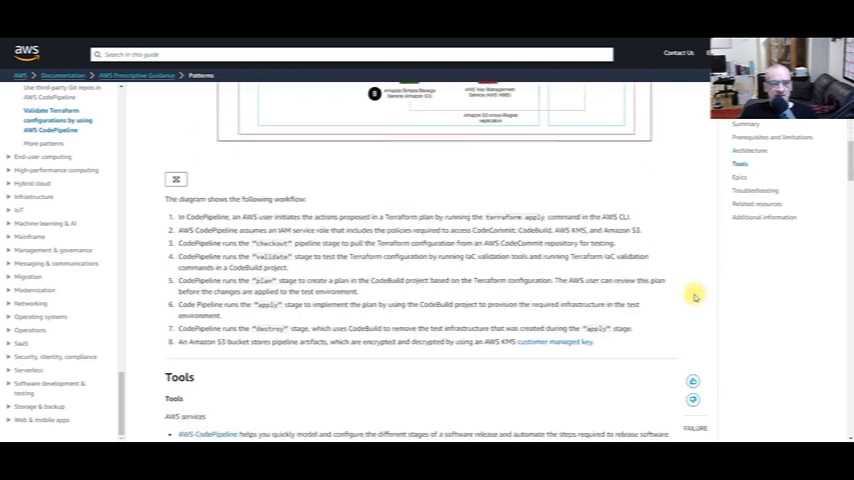
scroll(695, 296, "down", 3)
scroll(695, 296, "down", 3)
scroll(695, 296, "down", 3)
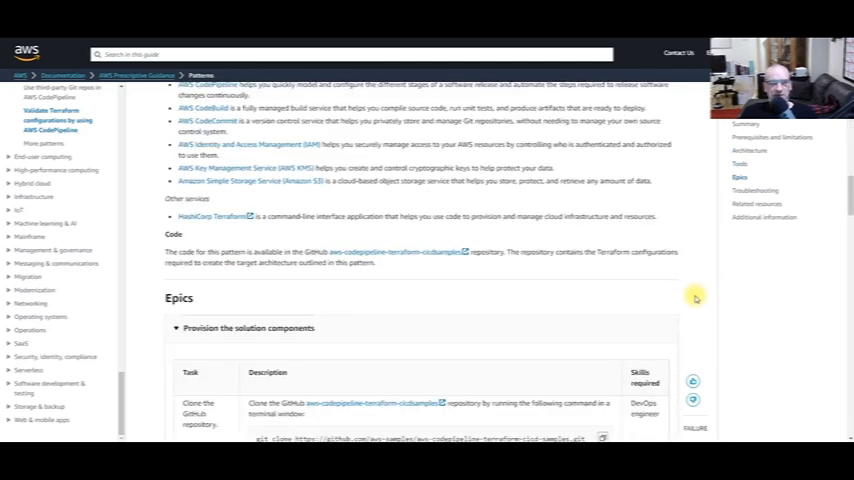
scroll(697, 298, "down", 3)
scroll(700, 300, "down", 3)
scroll(704, 301, "down", 2)
scroll(705, 301, "down", 4)
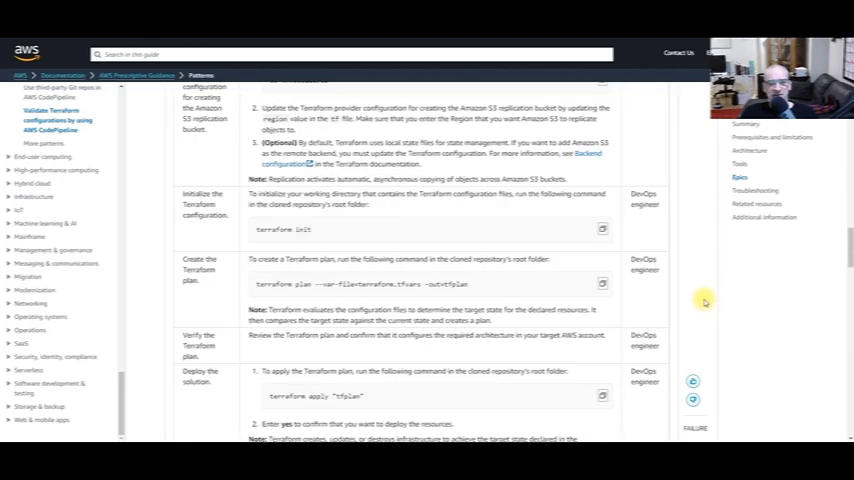
scroll(705, 301, "down", 4)
scroll(705, 303, "down", 4)
scroll(707, 306, "down", 4)
scroll(707, 306, "down", 5)
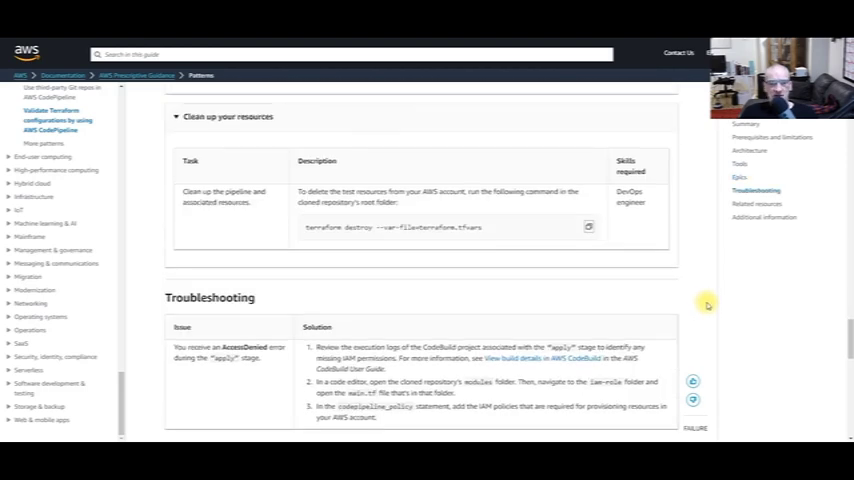
scroll(707, 306, "down", 4)
scroll(707, 306, "down", 4)
scroll(706, 307, "down", 4)
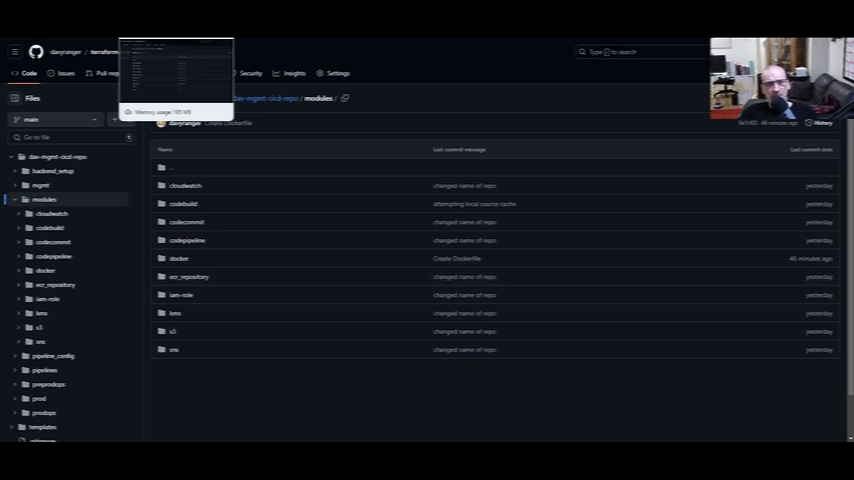
Step: Show the aws-samples repository's modules folder, then move over to the Cloud9 terminal
left_click(176, 45)
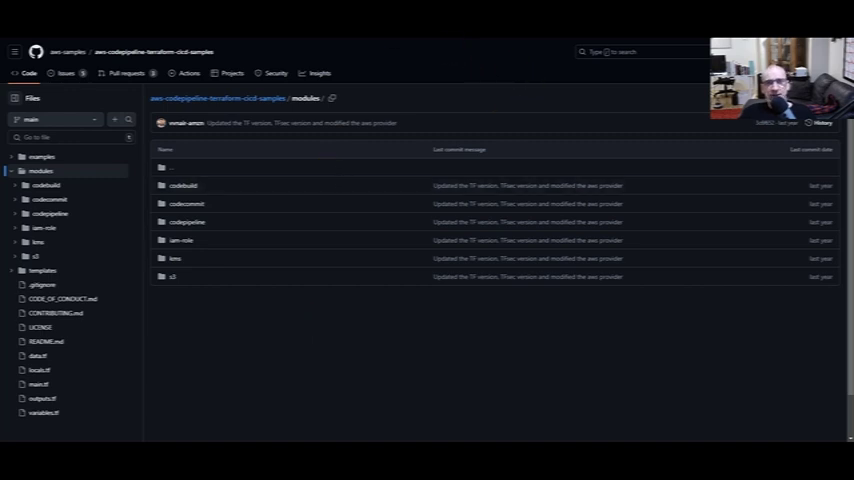
key("ctrl+Tab")
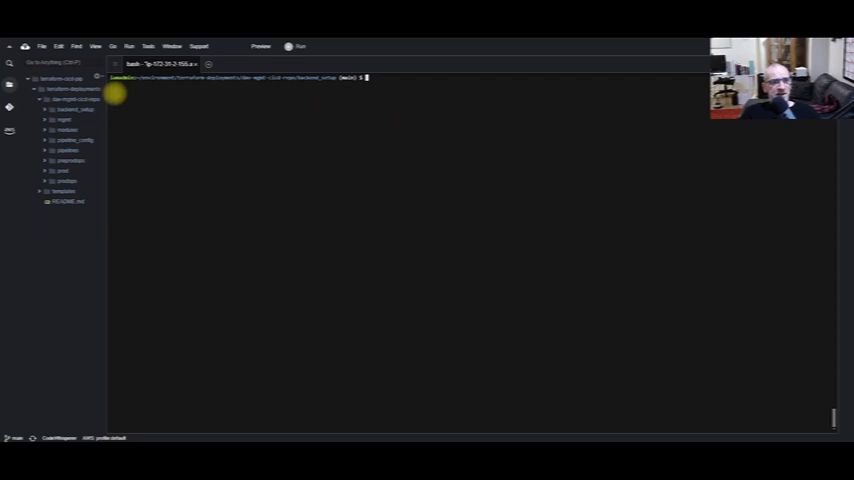
Step: Expand backend_setup, list its files, and run create_backend.sh to produce the backend plan
left_click(55, 109)
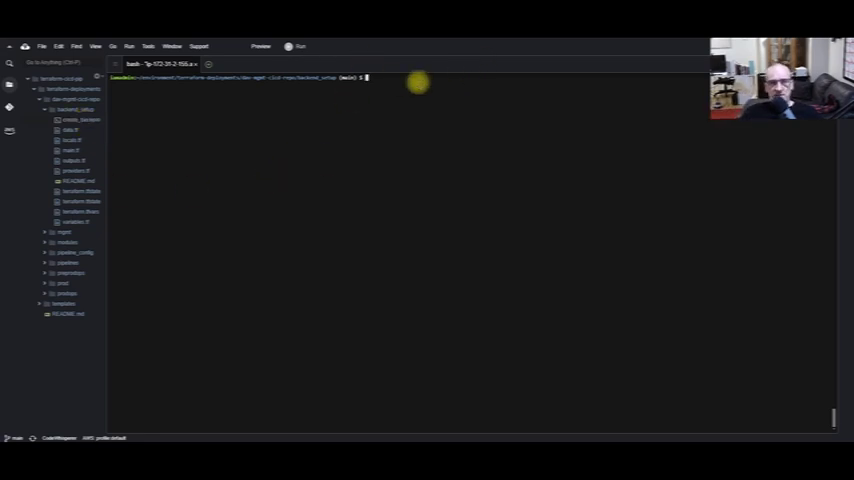
type("ls -a")
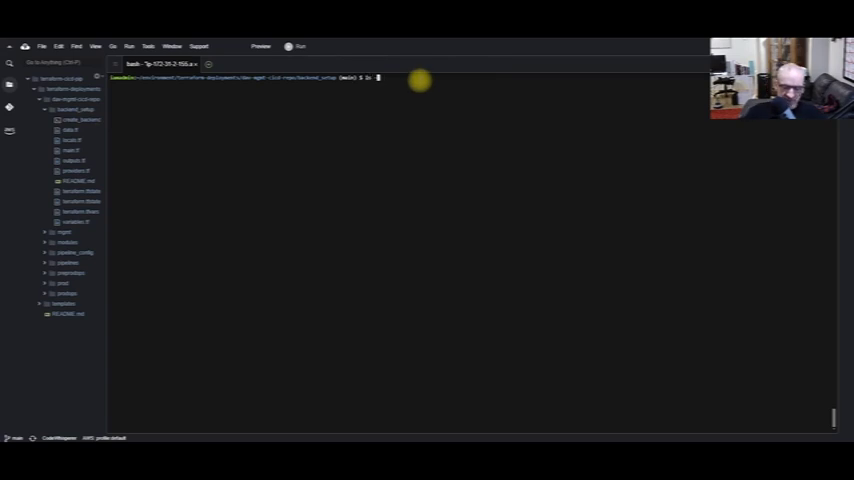
type("-la")
key("Return")
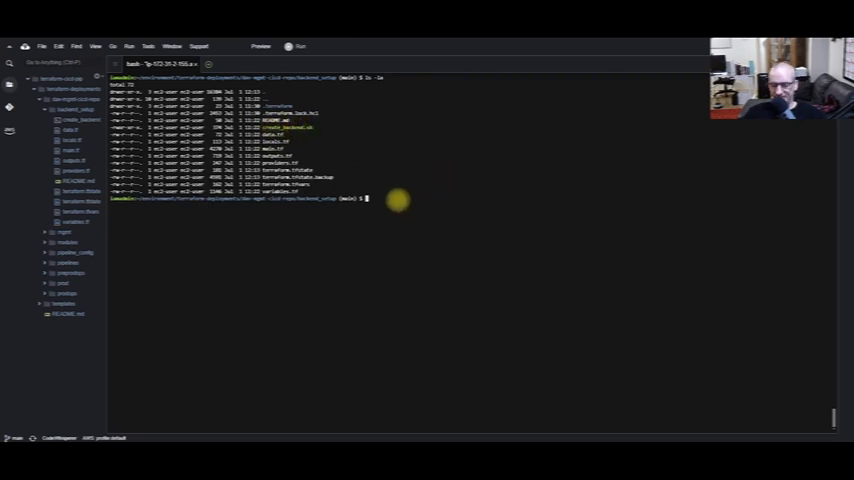
type("./c")
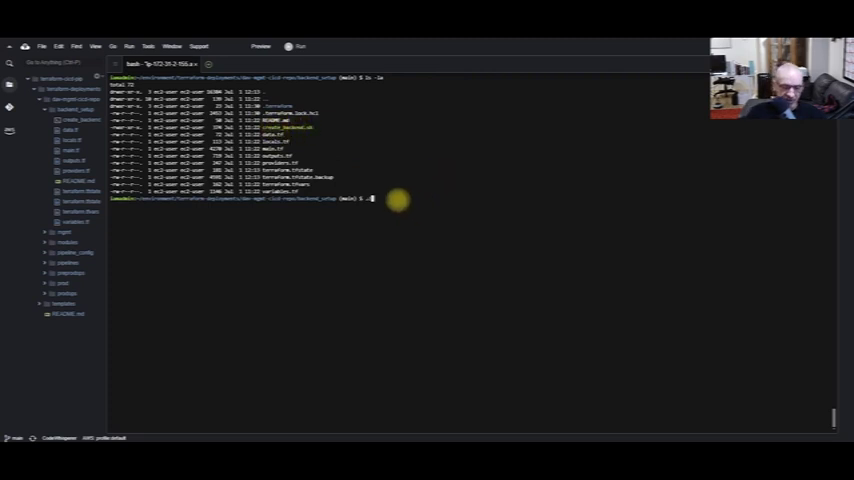
type("re")
key("Tab")
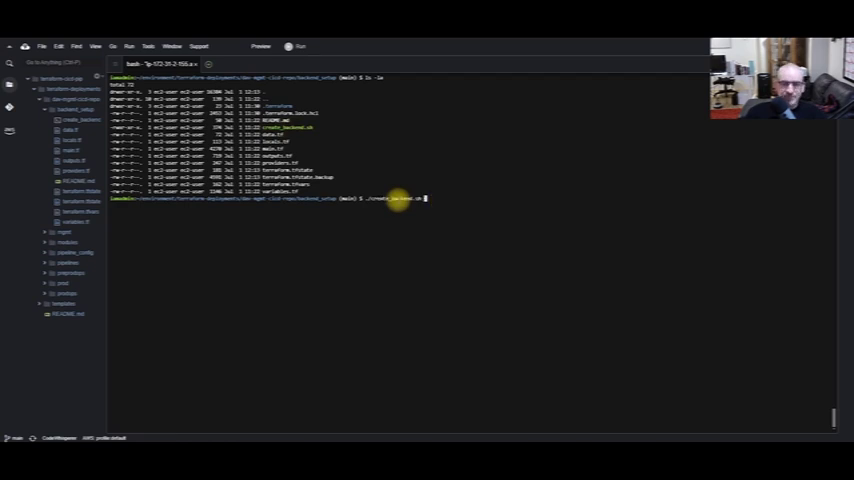
key("Return")
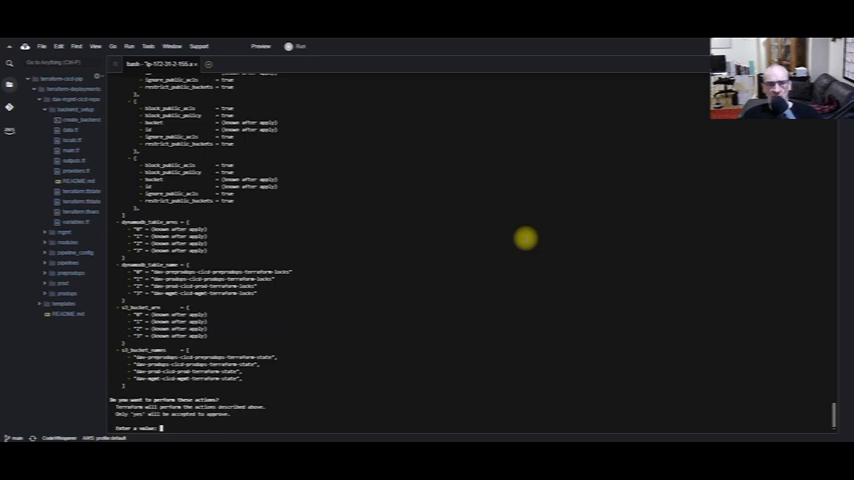
type("y")
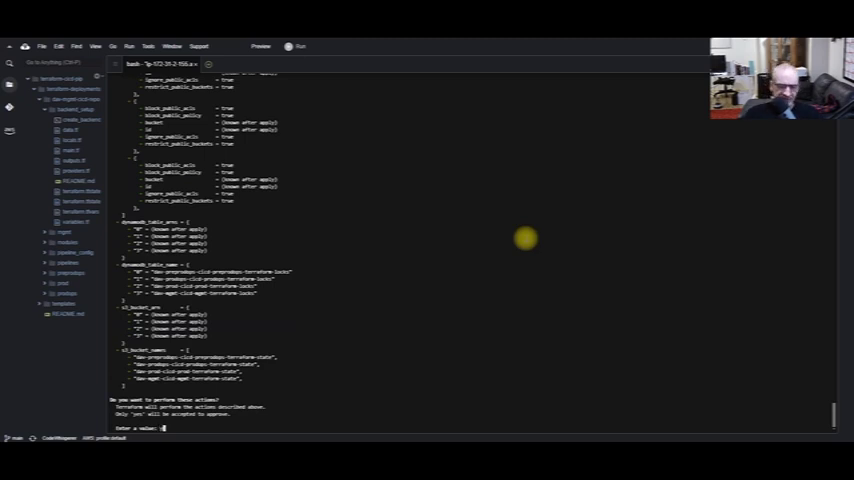
type("es")
Step: Answer yes to apply the backend plan, then view the repository's modules folder
key("Return")
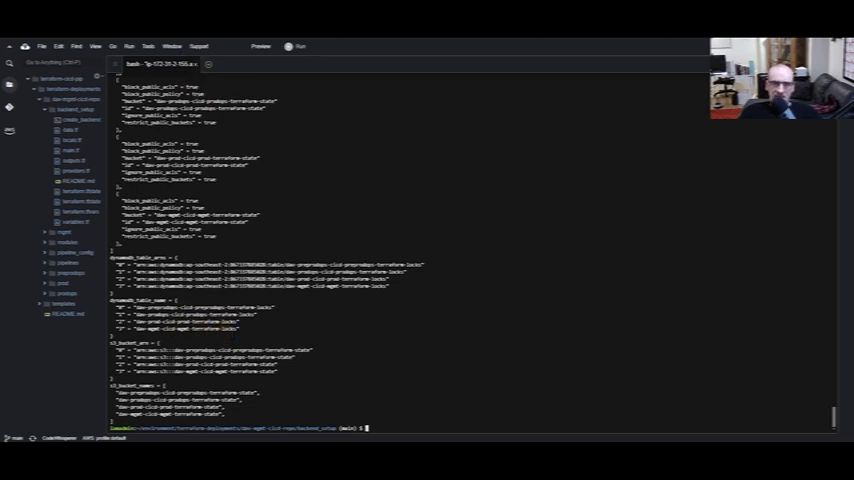
left_click(186, 42)
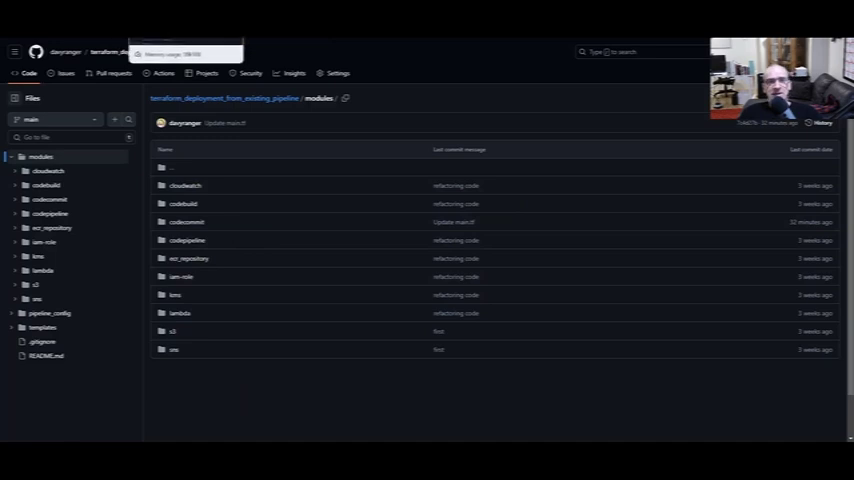
left_click(200, 42)
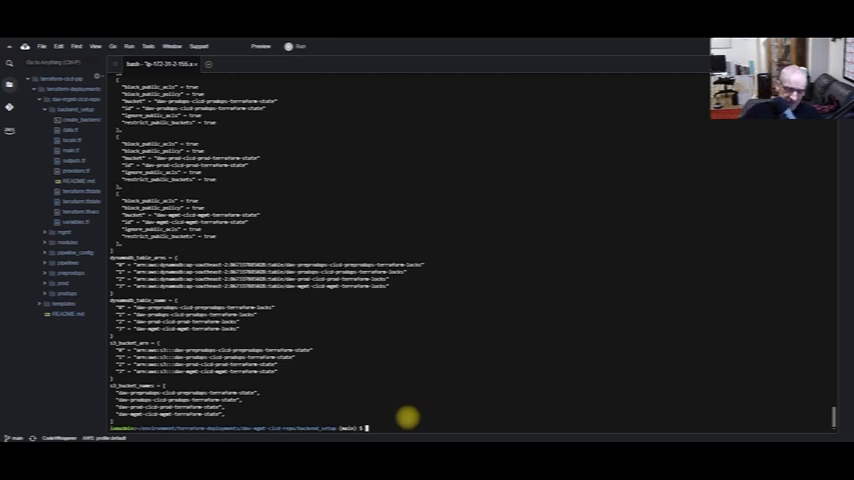
type("cd ..")
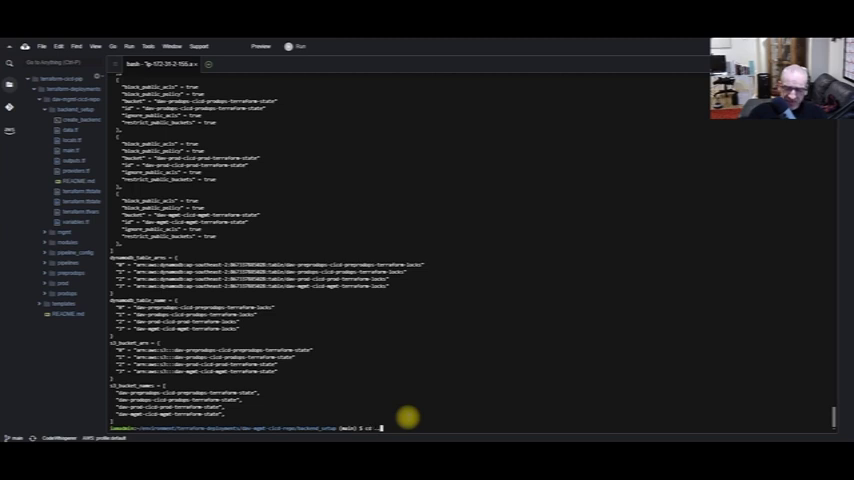
Step: Go up with cd .., enter pipeline_config, and list its contents with ls -la
key("Return")
type("cd ")
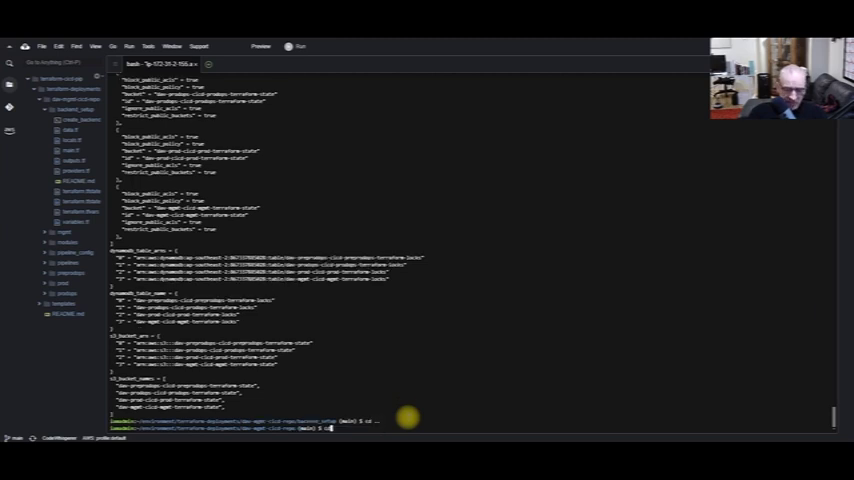
type("pipeline_config/")
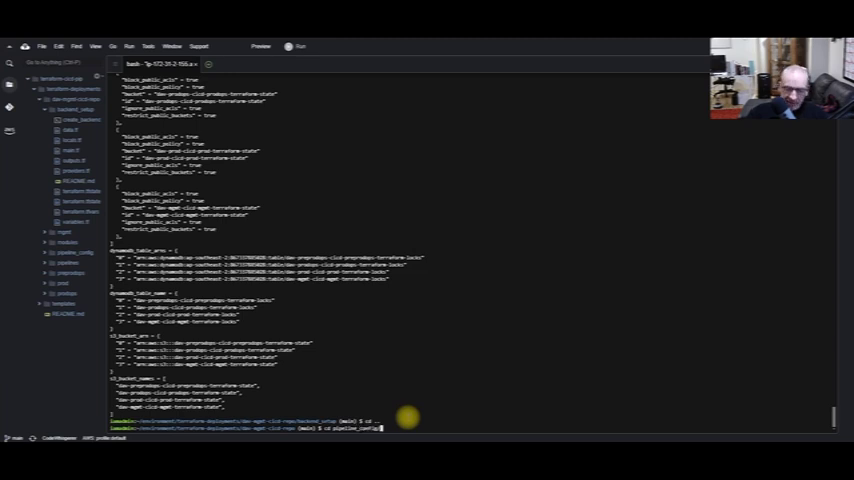
key("Tab")
key("Return")
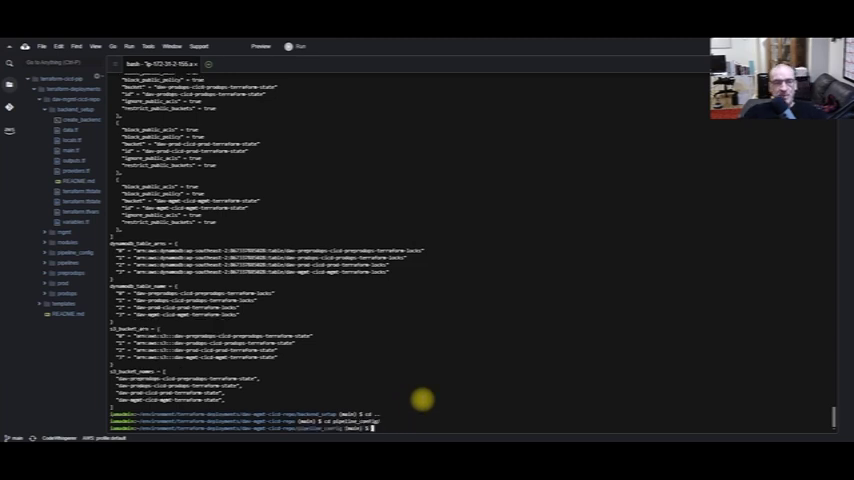
key("alt+Tab")
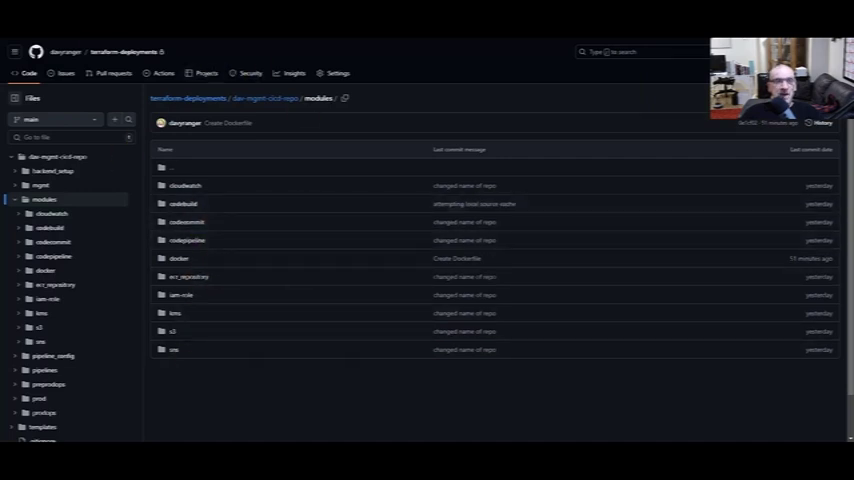
key("alt+Tab")
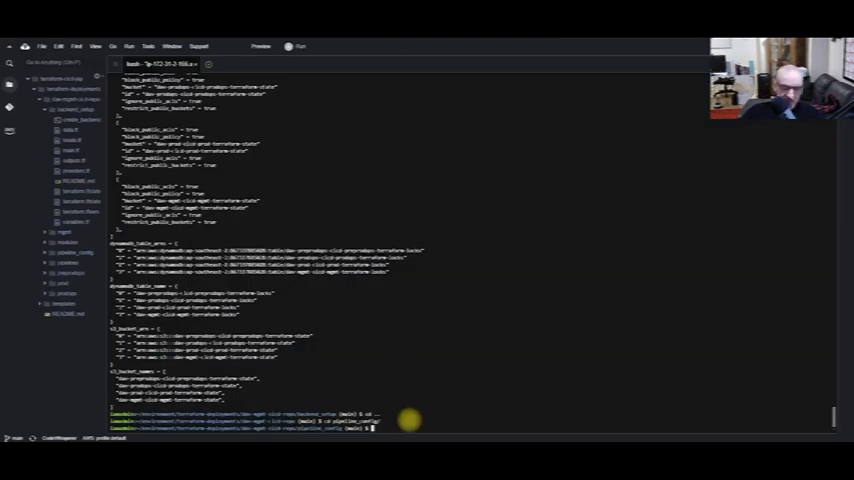
type("ls -la")
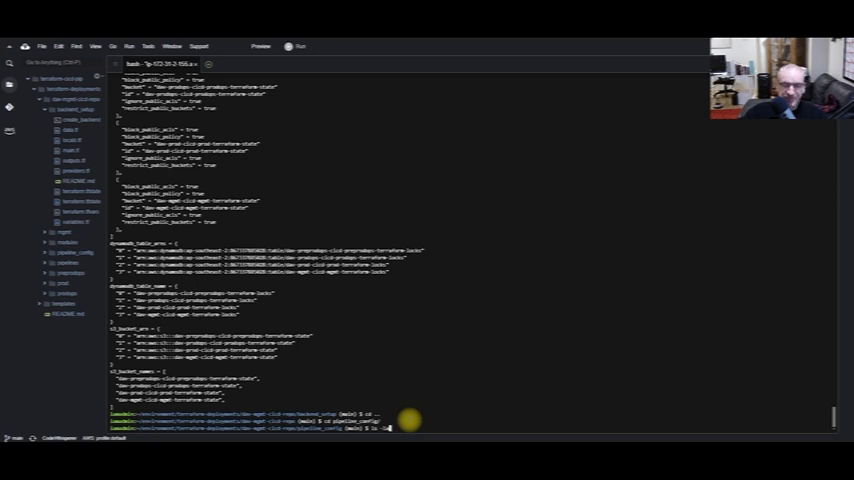
key("Return")
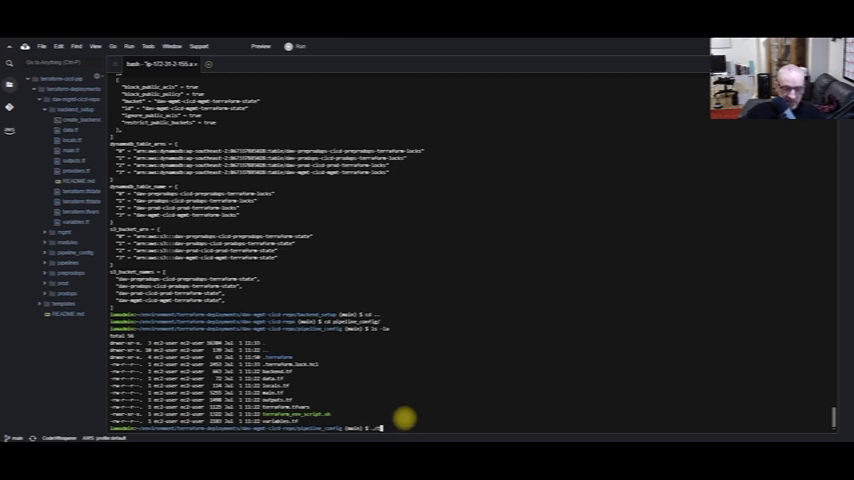
type("./terraform_env_script.sh")
Step: Run terraform_env_script.sh with environment mgmt and answer yes to start terraform init
key("Return")
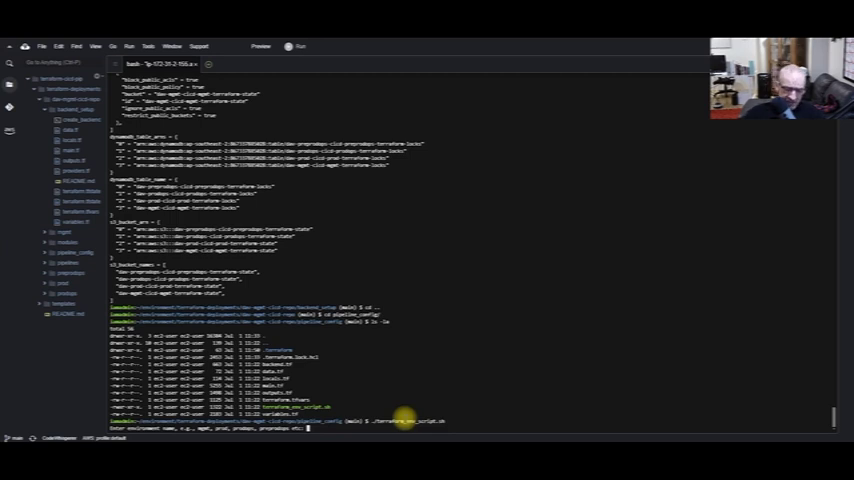
type("mgmt")
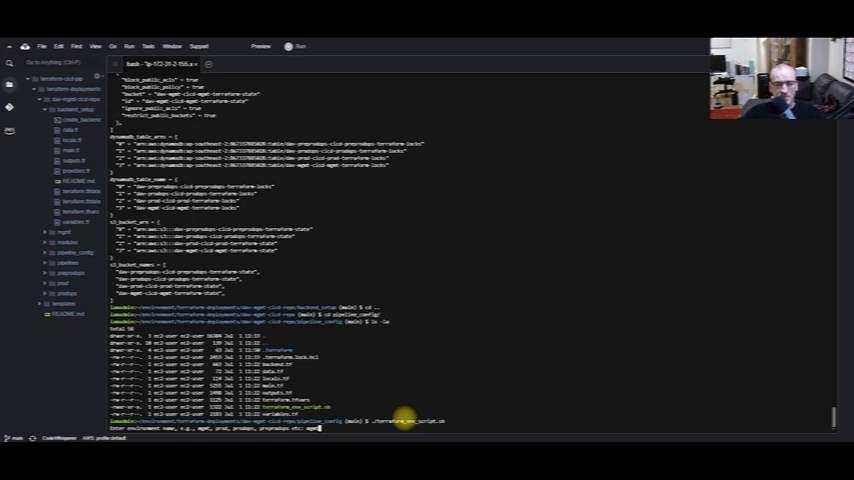
key("Return")
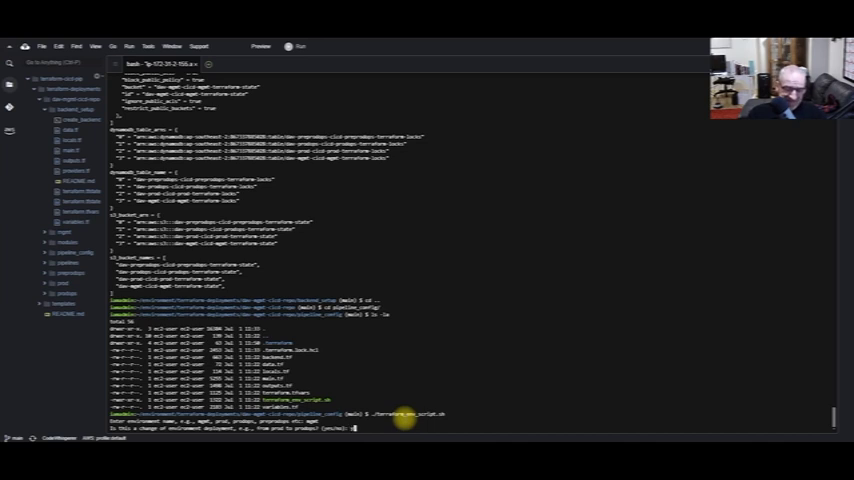
type("yes")
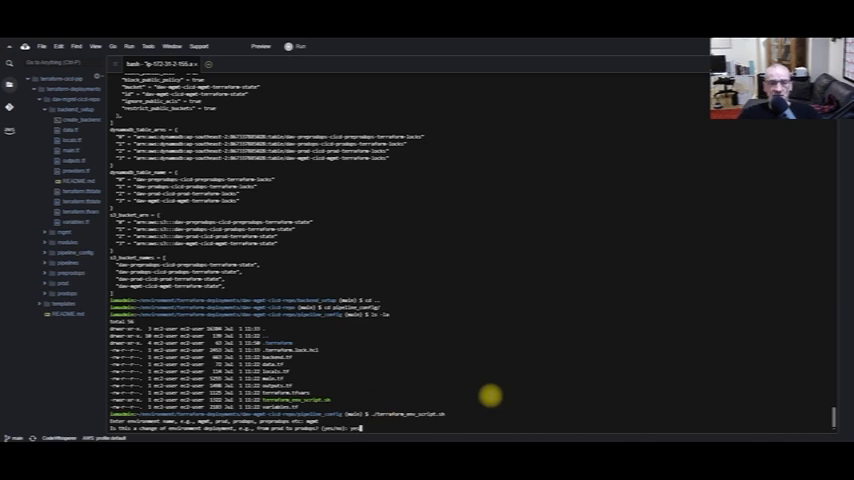
key("Return")
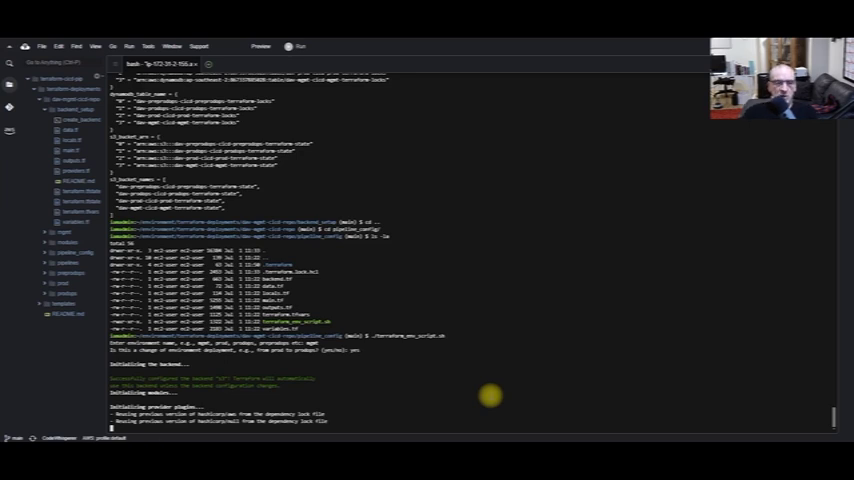
Step: Switch over to the pattern documentation while Terraform initializes
key("alt+Tab")
scroll(515, 285, "down", 3)
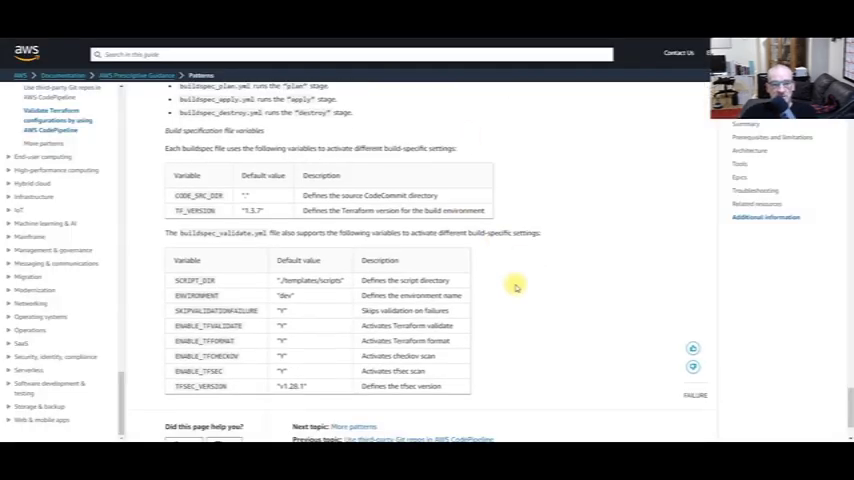
scroll(515, 285, "up", 5)
scroll(515, 285, "down", 10)
scroll(520, 277, "up", 8)
scroll(520, 277, "up", 5)
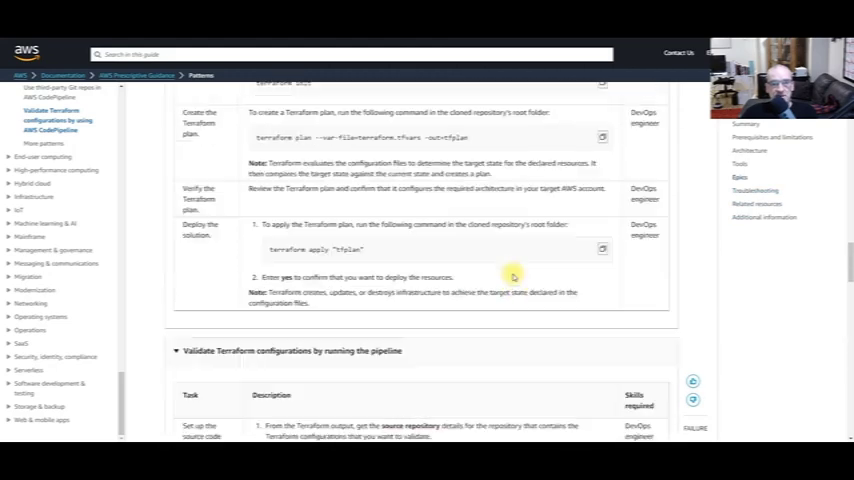
scroll(520, 277, "up", 5)
scroll(520, 277, "up", 5)
scroll(510, 275, "up", 5)
scroll(505, 272, "up", 5)
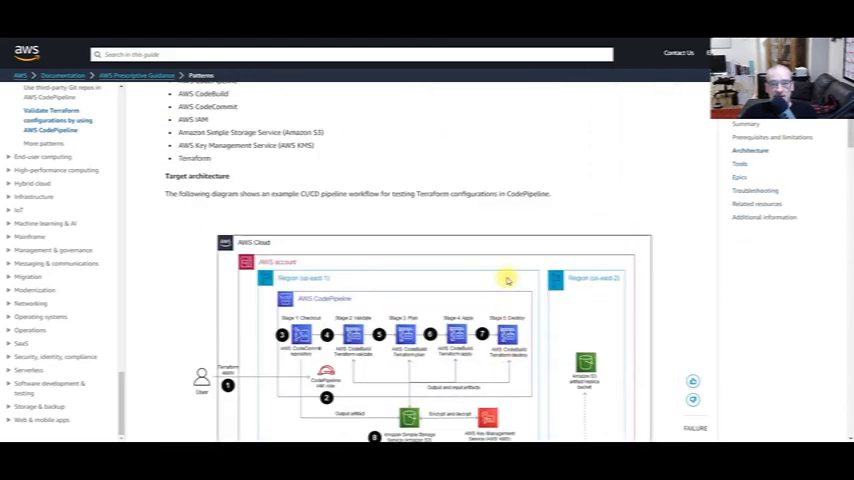
scroll(505, 272, "down", 1)
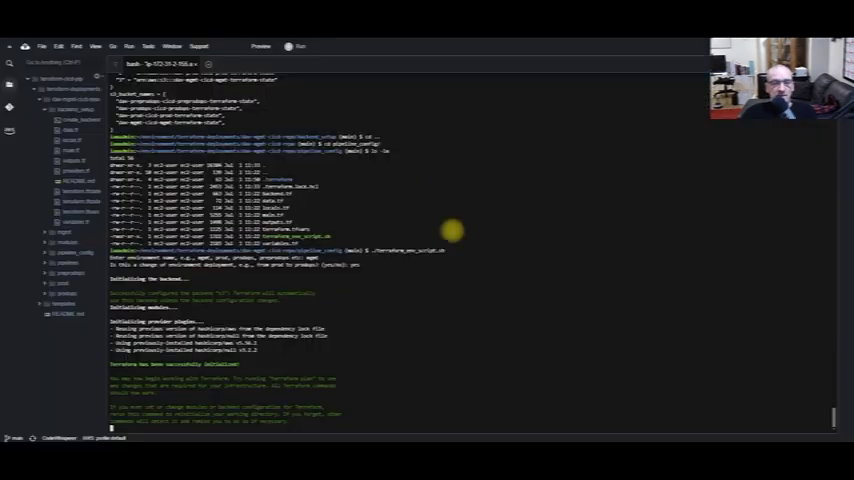
type("yes")
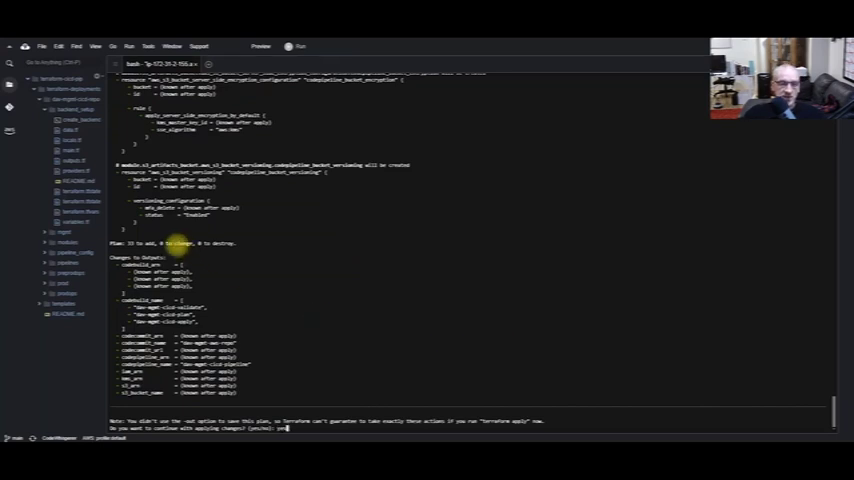
scroll(370, 252, "up", 3)
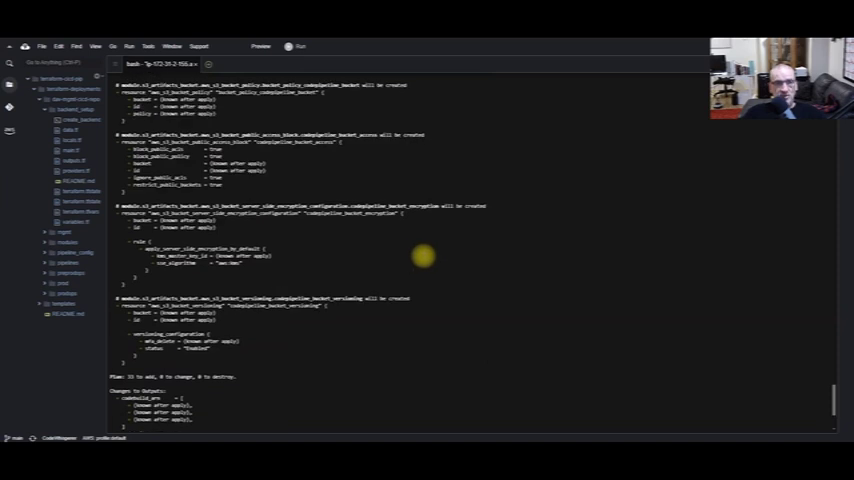
scroll(400, 255, "up", 3)
scroll(428, 261, "up", 3)
scroll(428, 260, "down", 3)
scroll(428, 262, "down", 3)
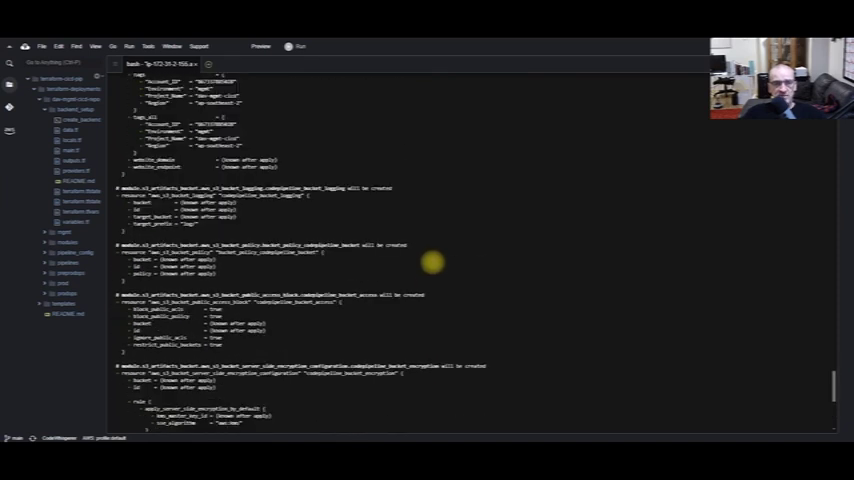
scroll(430, 265, "down", 3)
scroll(430, 270, "down", 3)
scroll(430, 272, "down", 3)
type("yes")
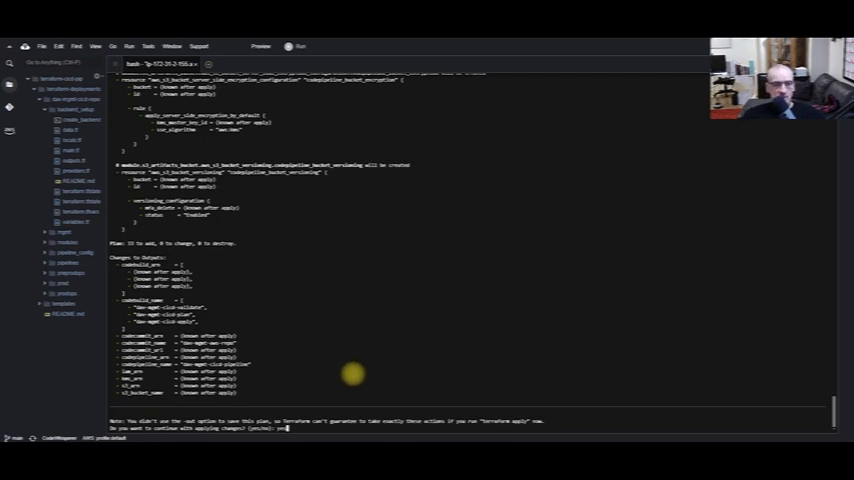
Step: Answer yes to continue applying the 33-resource mgmt pipeline plan
key("Return")
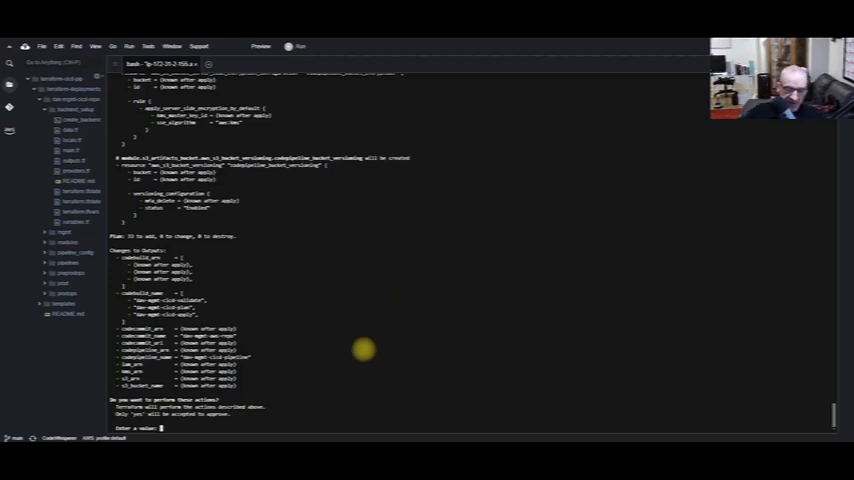
type("yes")
Step: Enter yes to apply the plan, then go to the CodePipeline console after Apply complete
key("Return")
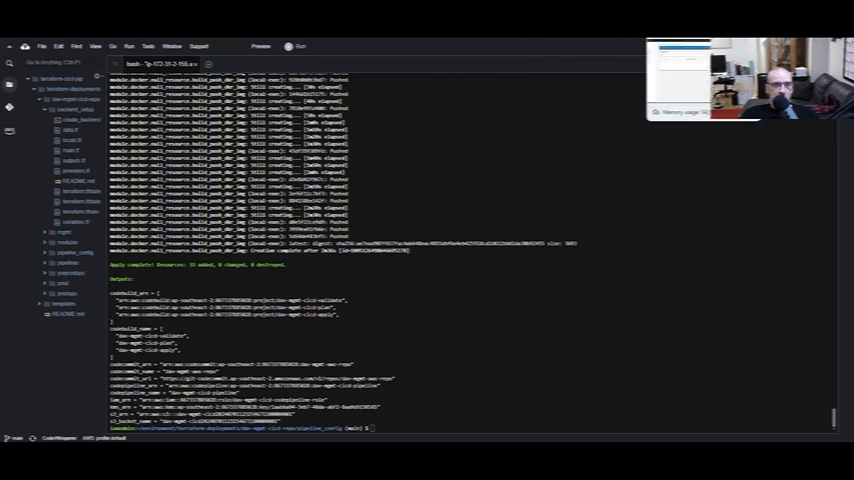
left_click(700, 30)
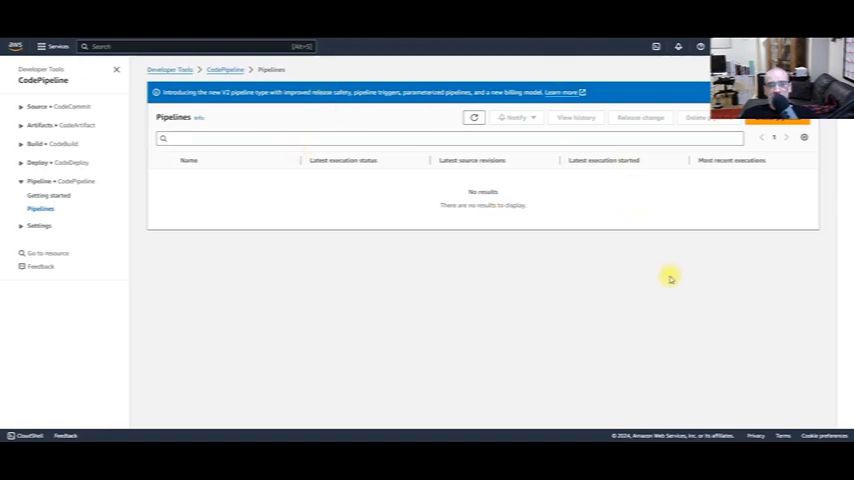
Step: Reload the pipelines list with F5 and expand the CodeCommit and CodeBuild navigation sections
key("F5")
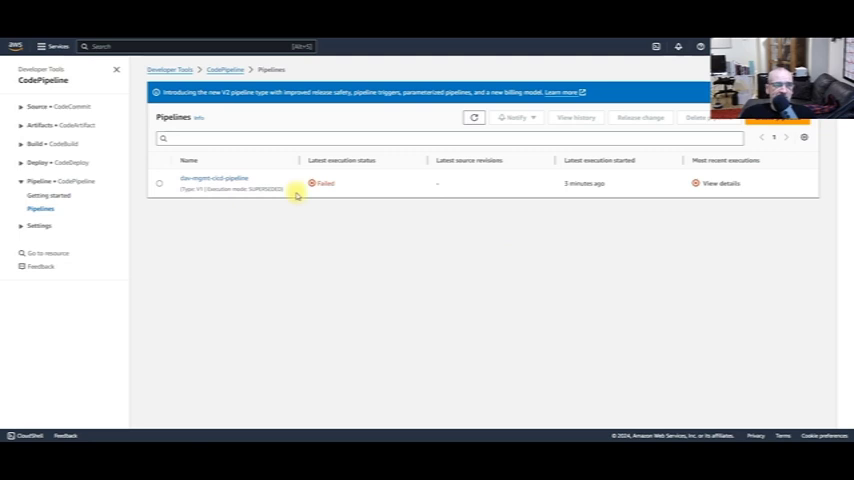
left_click(21, 107)
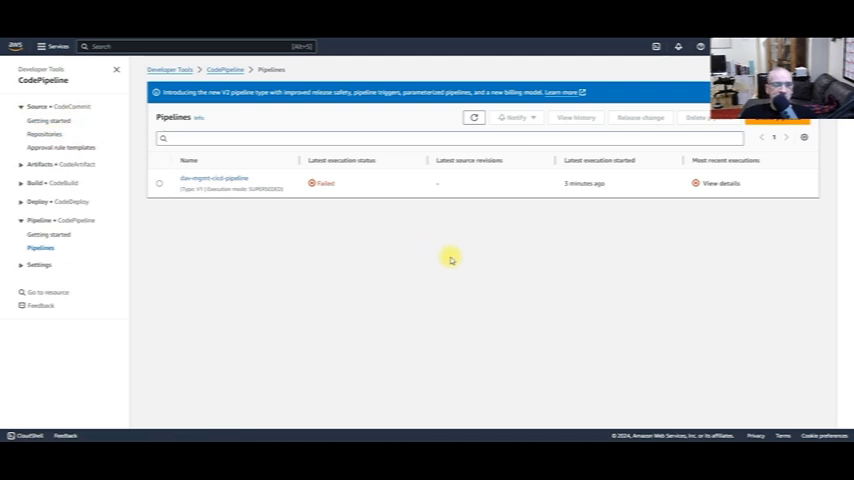
left_click(22, 183)
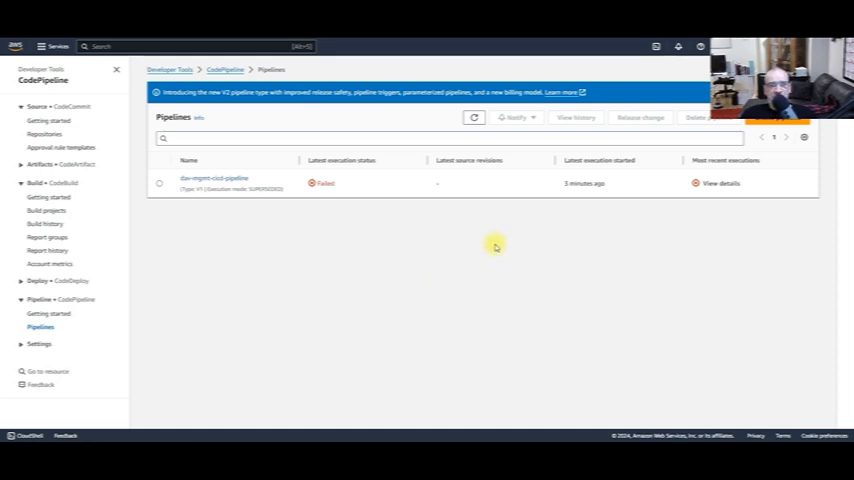
Step: Return to the Terraform CI/CD pattern documentation
key("ctrl+Tab")
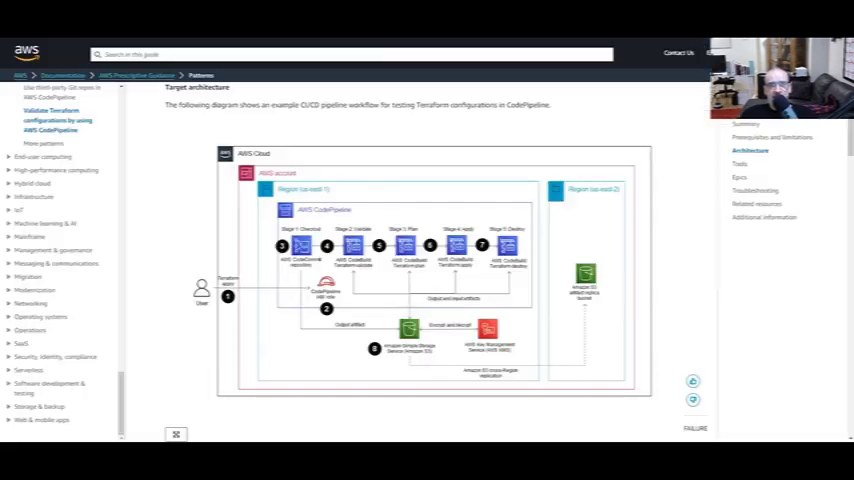
scroll(396, 238, "up", 3)
scroll(396, 238, "up", 5)
scroll(396, 238, "up", 4)
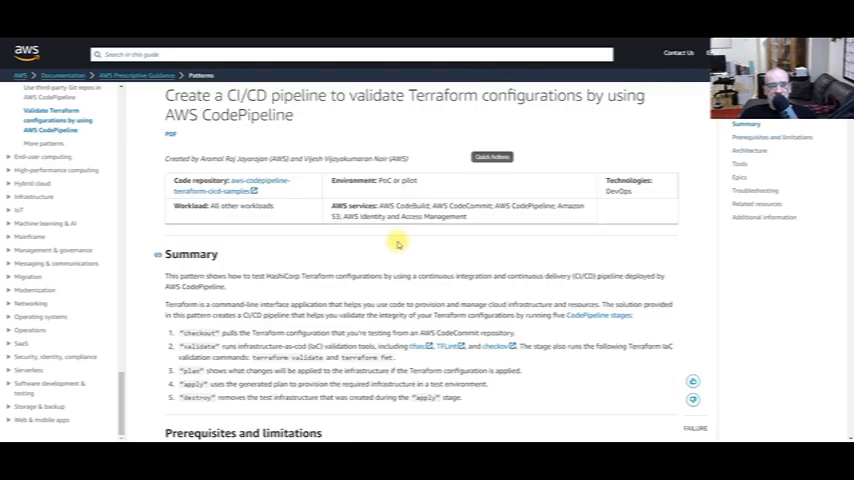